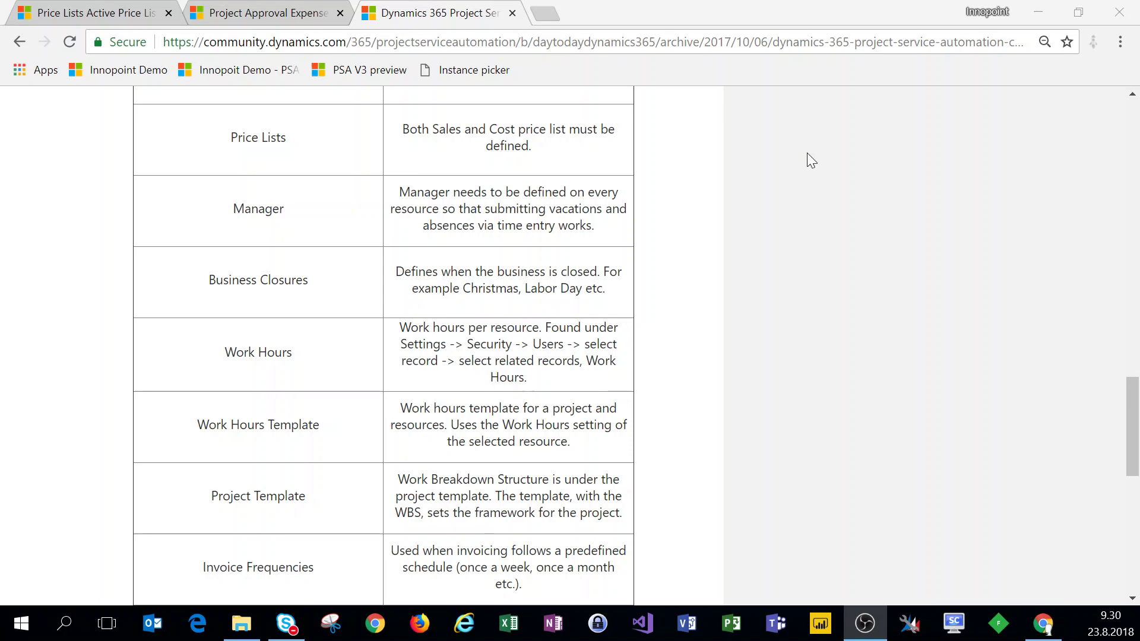
{"action": "left_click", "coordinate": [107, 18]}
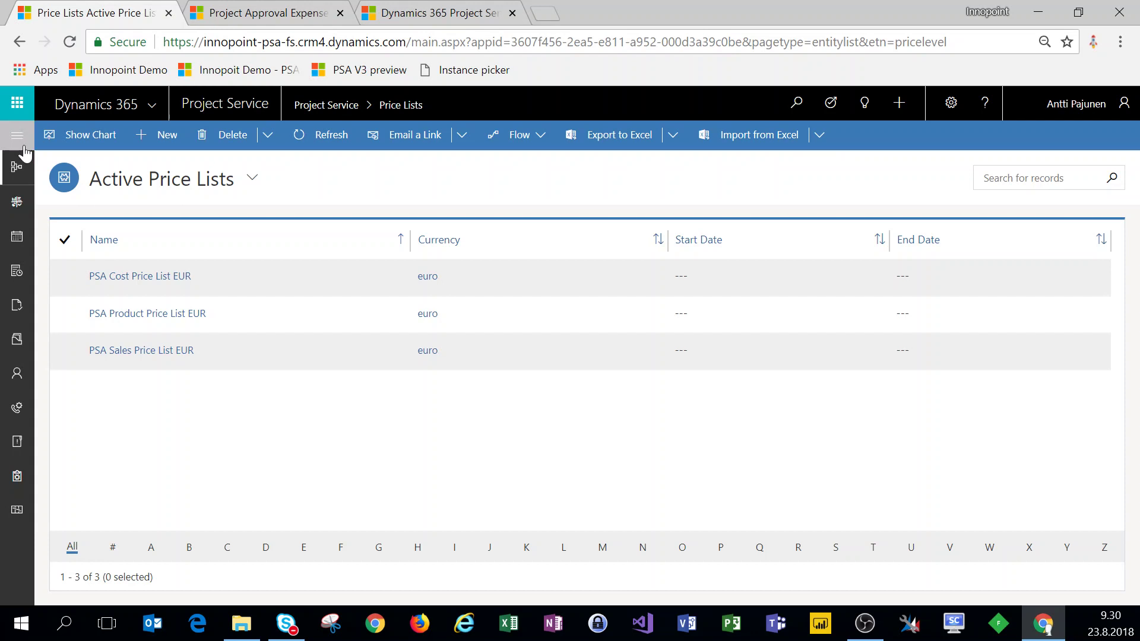
{"action": "left_click", "coordinate": [16, 165]}
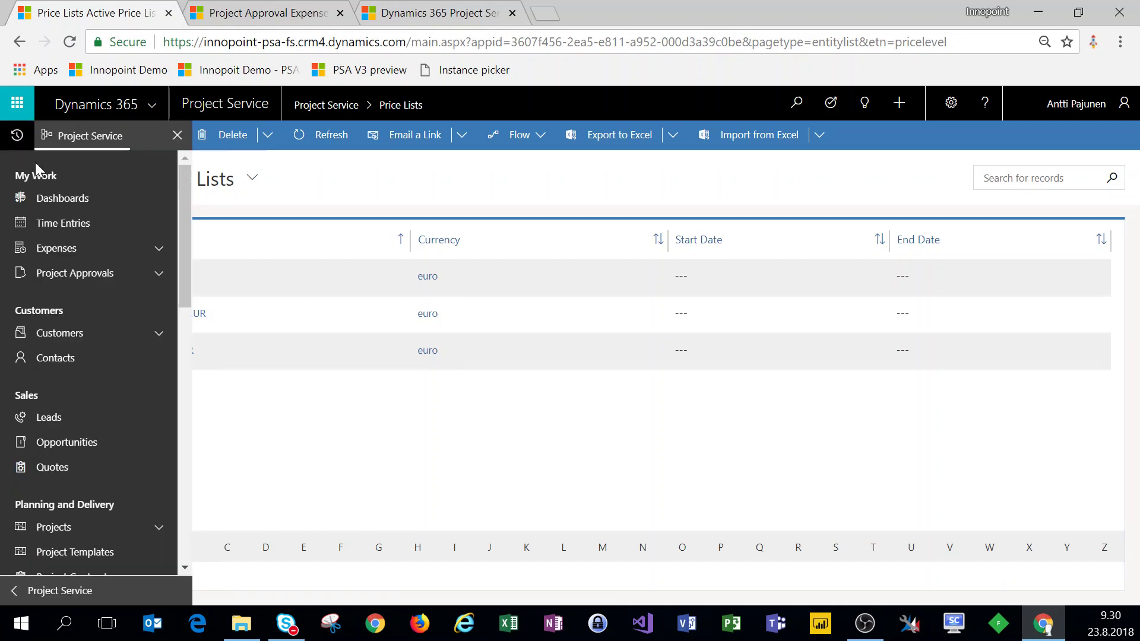
{"action": "scroll", "coordinate": [74, 301], "scroll_direction": "down", "scroll_amount": 6}
{"action": "scroll", "coordinate": [76, 334], "scroll_direction": "down", "scroll_amount": 7}
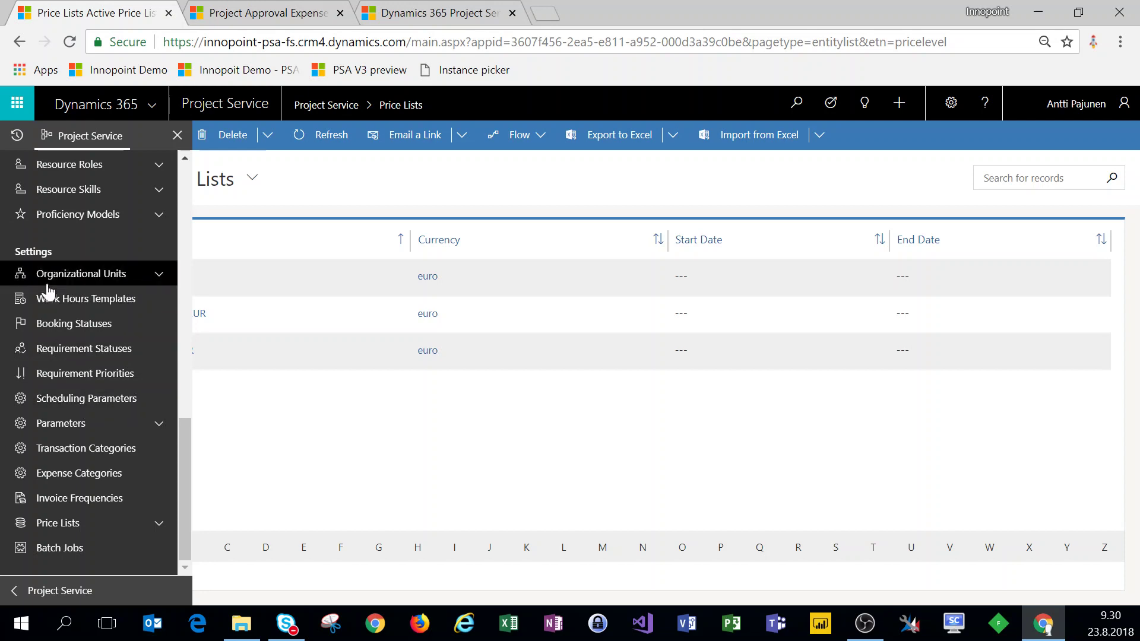
{"action": "left_click", "coordinate": [67, 528]}
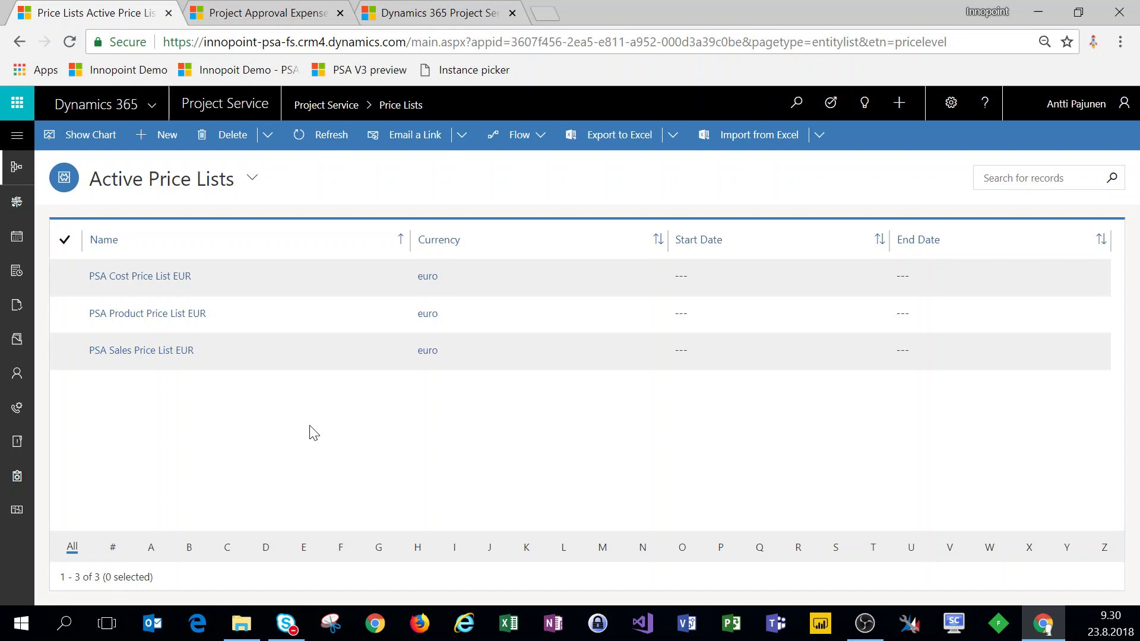
Open the PSA Sales Price List EUR record to see its Sales context, euro currency and Hour unit
{"action": "left_click", "coordinate": [148, 351]}
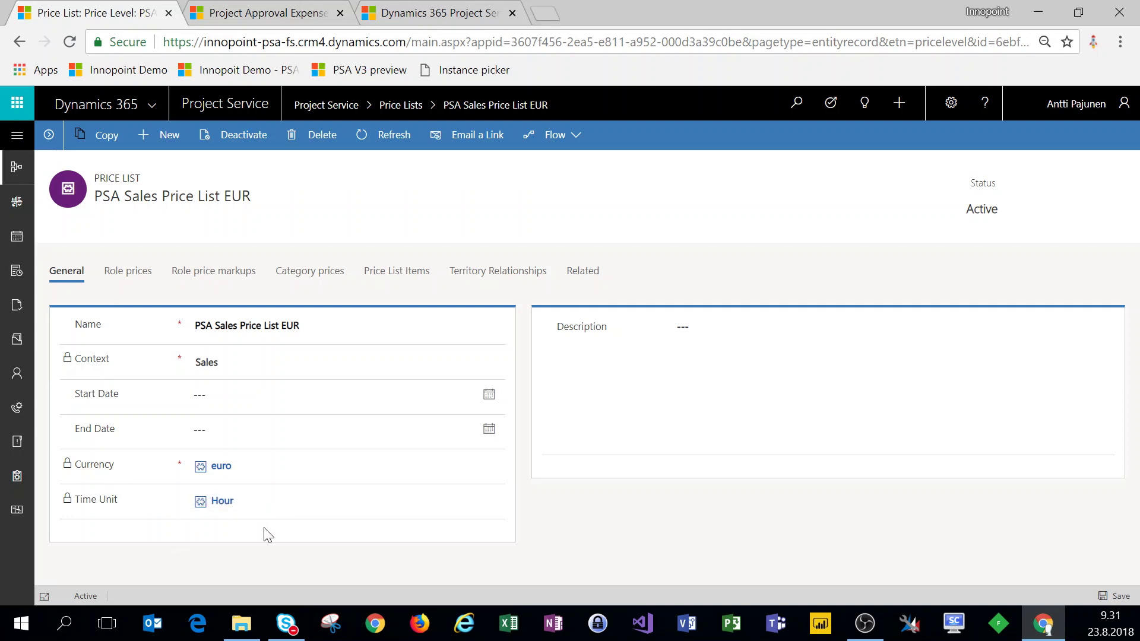
Show the sales list's role prices: 100,00 € per hour, and 90,00 € for United States Developer
{"action": "left_click", "coordinate": [141, 274]}
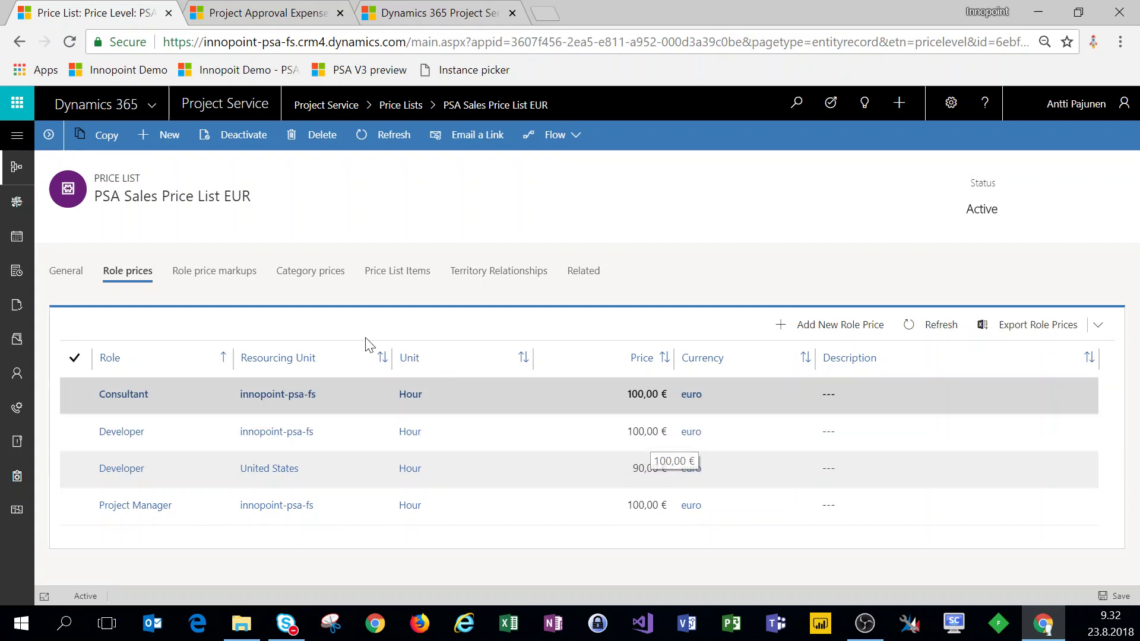
Show the sales list's Role price markups tab, which lists no markup entries
{"action": "left_click", "coordinate": [230, 278]}
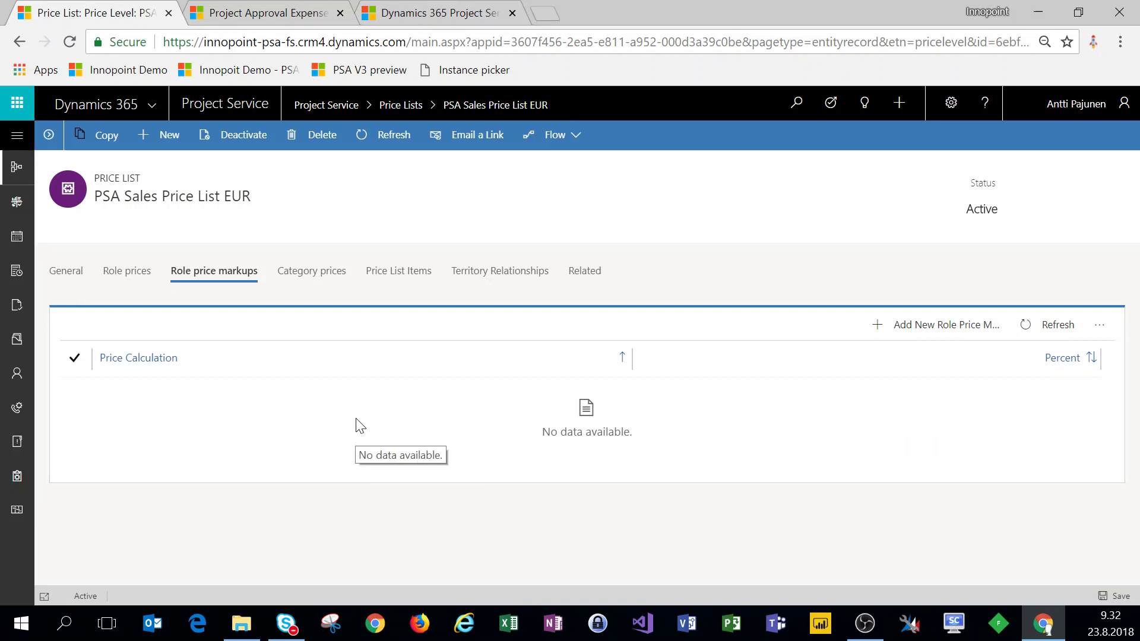
Show the sales list's category prices and select Travel, priced per unit at 0,00 €
{"action": "left_click", "coordinate": [328, 281]}
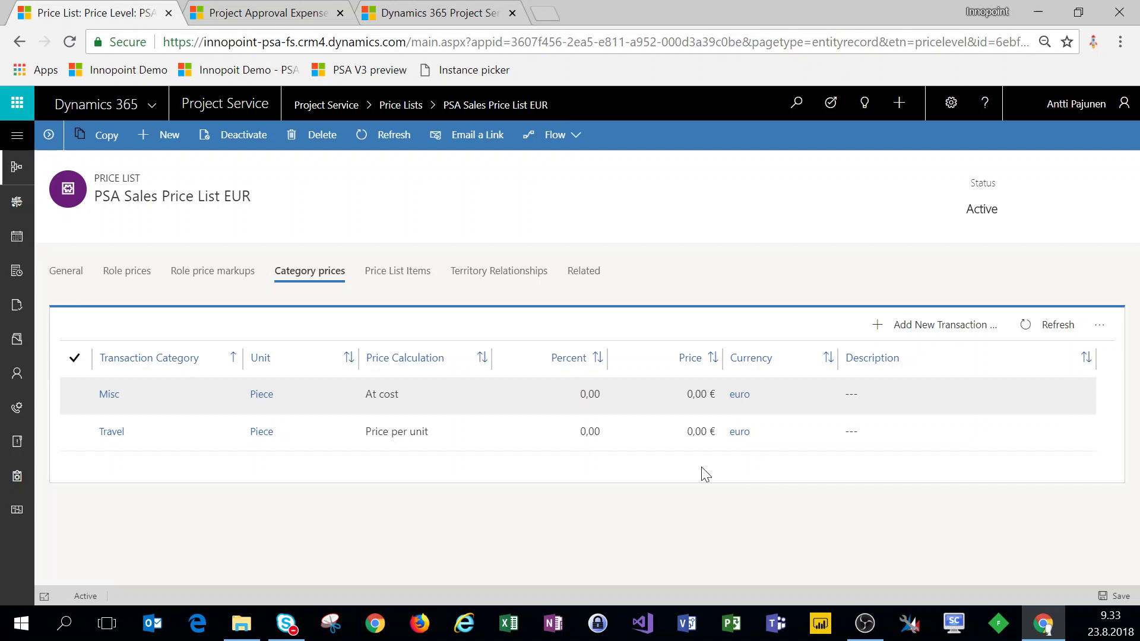
{"action": "left_click", "coordinate": [550, 436]}
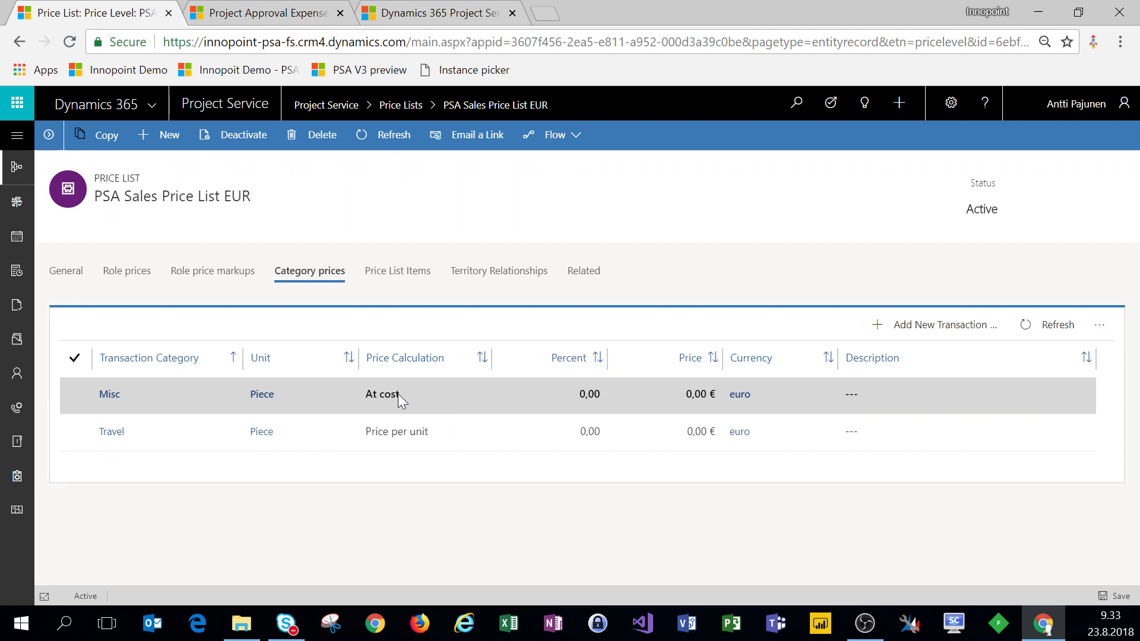
{"action": "left_click", "coordinate": [274, 17]}
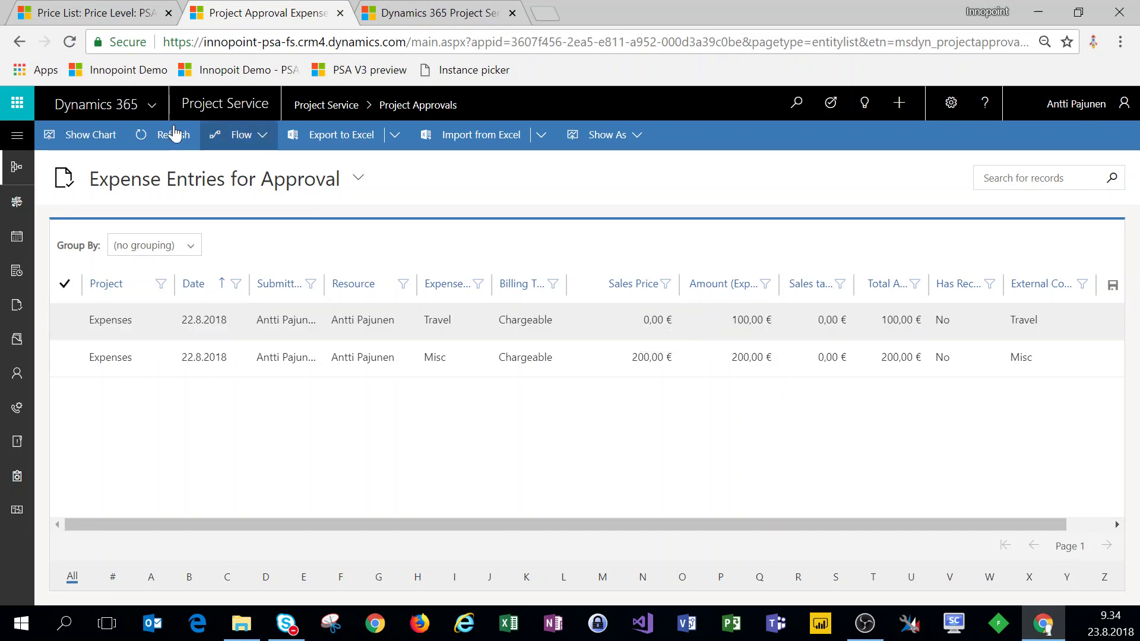
{"action": "left_click", "coordinate": [136, 15]}
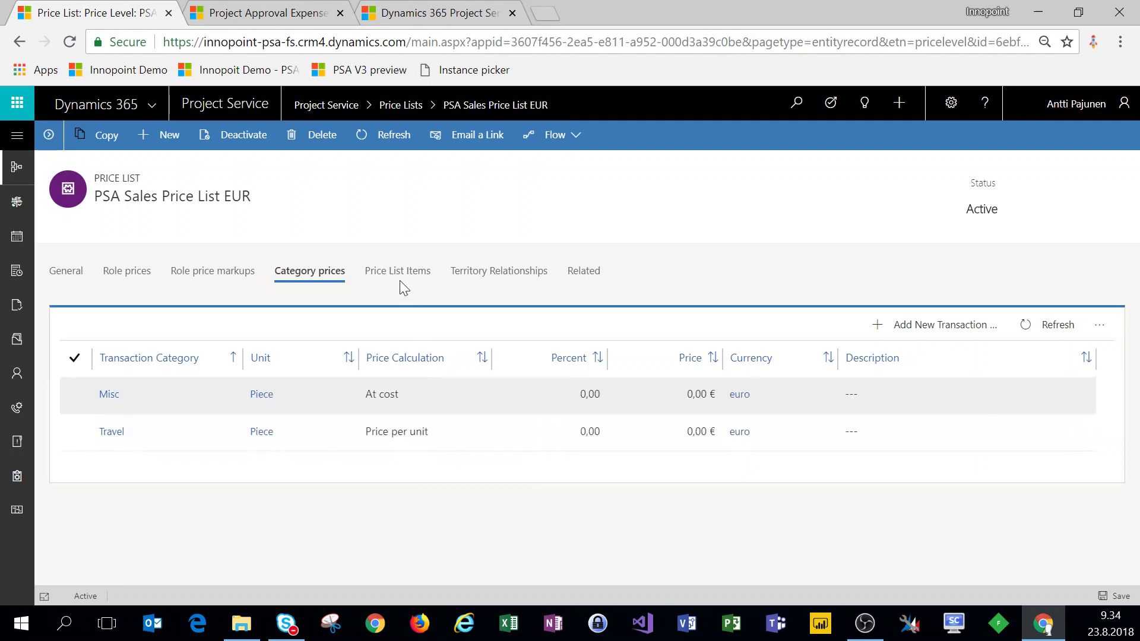
Check the sales list's Price List Items and Territory Relationships, then return to all Price Lists
{"action": "left_click", "coordinate": [397, 273]}
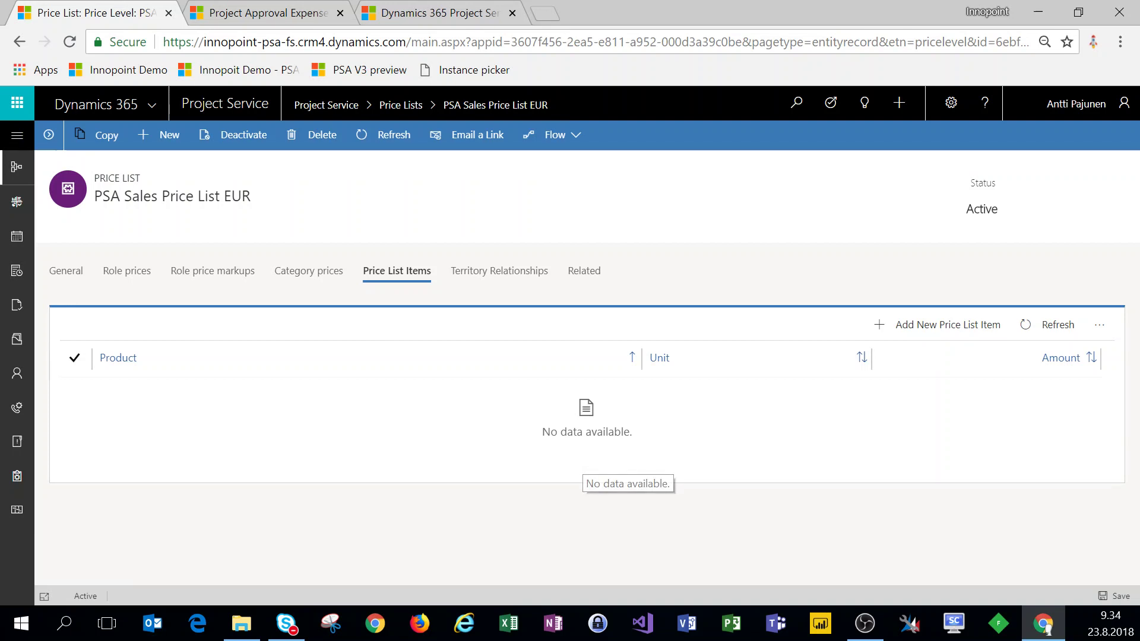
{"action": "left_click", "coordinate": [531, 279]}
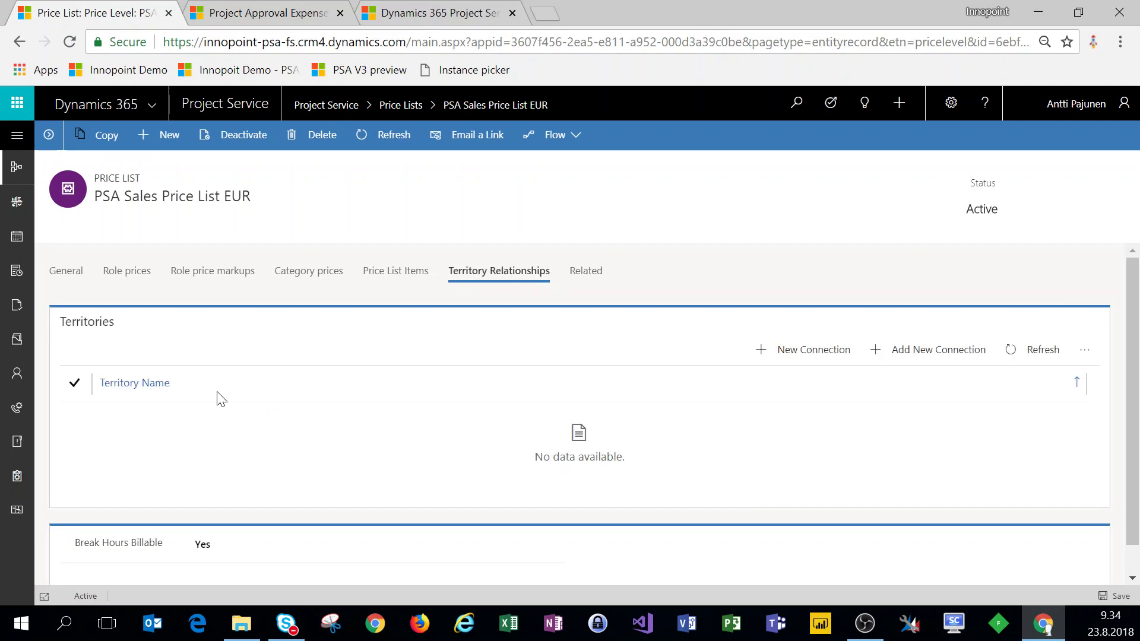
{"action": "left_click", "coordinate": [414, 113]}
Open PSA Cost Price List EUR to see role costs: 50,00 € hourly, 40,00 € for United States Developer
{"action": "left_click", "coordinate": [133, 281]}
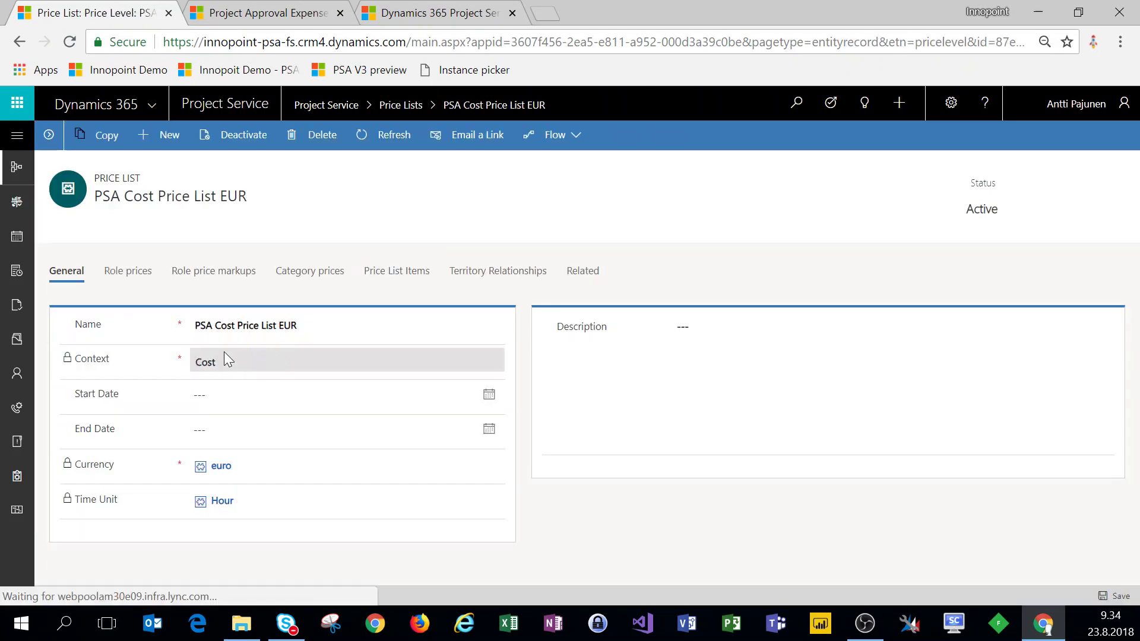
{"action": "mouse_move", "coordinate": [171, 375]}
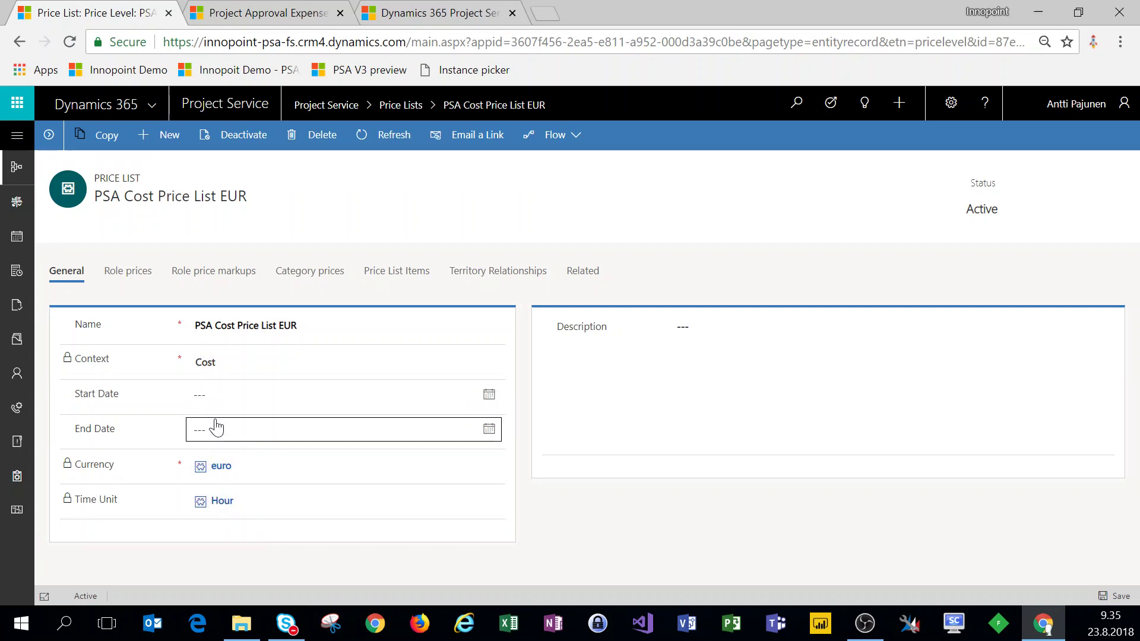
{"action": "left_click", "coordinate": [131, 276]}
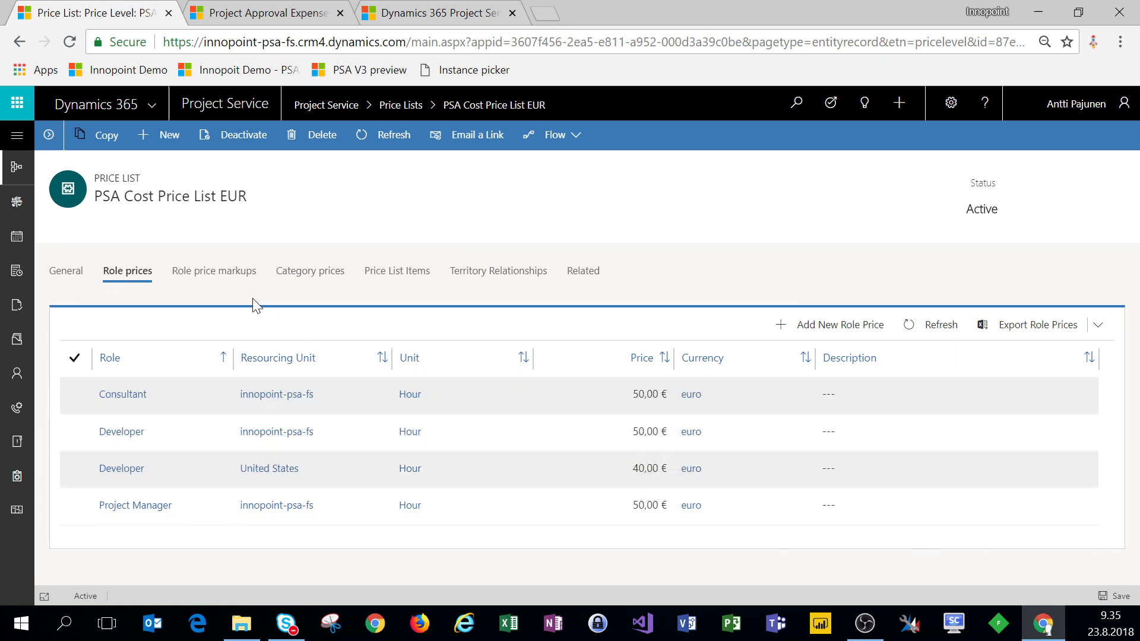
Check the cost list's Role price markups and its empty Category prices tab
{"action": "left_click", "coordinate": [211, 274]}
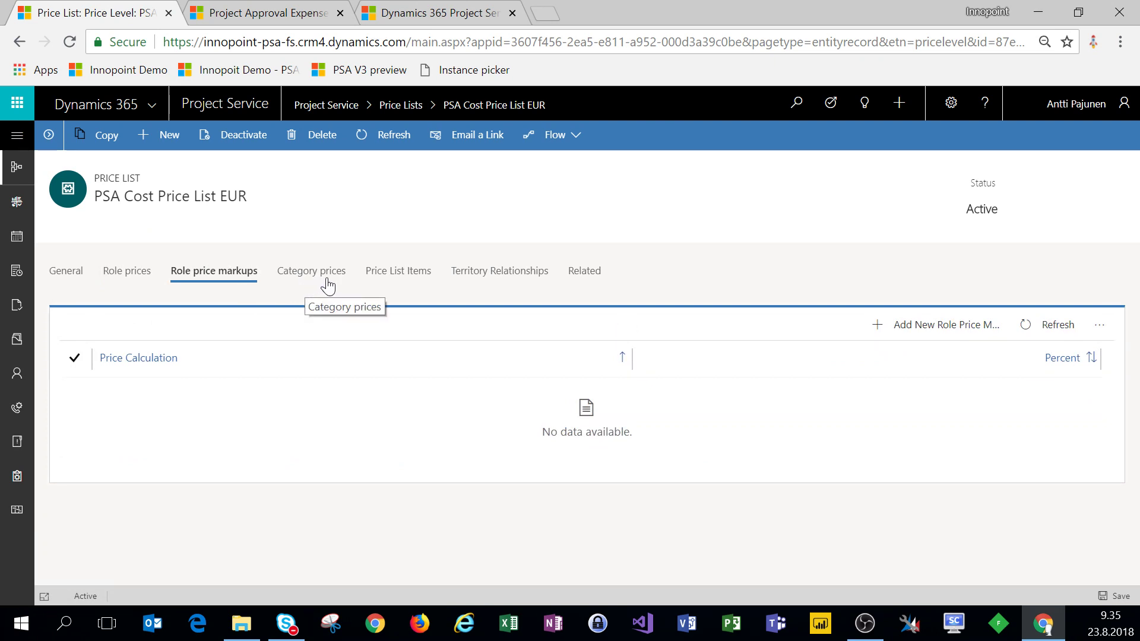
{"action": "left_click", "coordinate": [328, 287]}
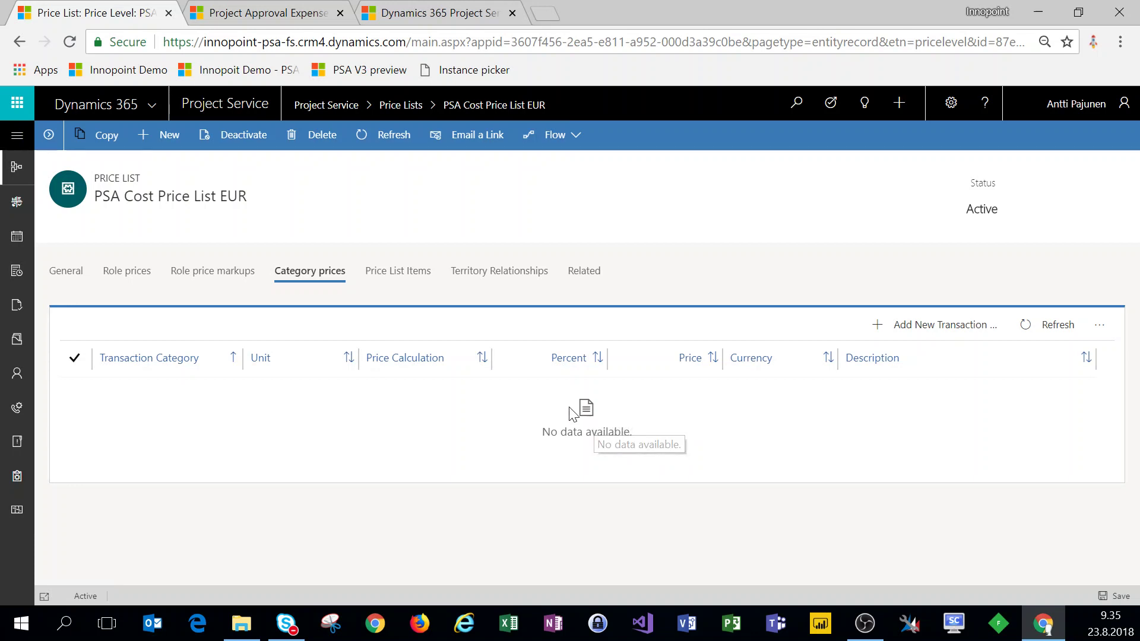
Show the PSA Cost Price List EUR's Price List Items tab, which lists no products
{"action": "left_click", "coordinate": [404, 278]}
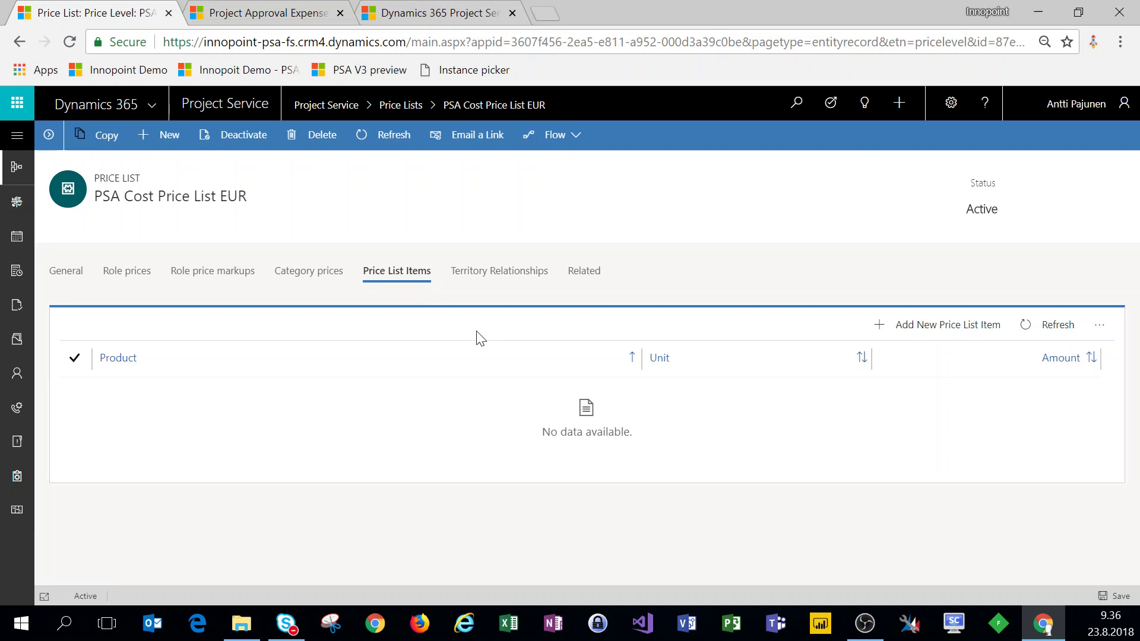
Go back to Price Lists, open PSA Product Price List EUR and view its empty Price List Items
{"action": "left_click", "coordinate": [401, 109]}
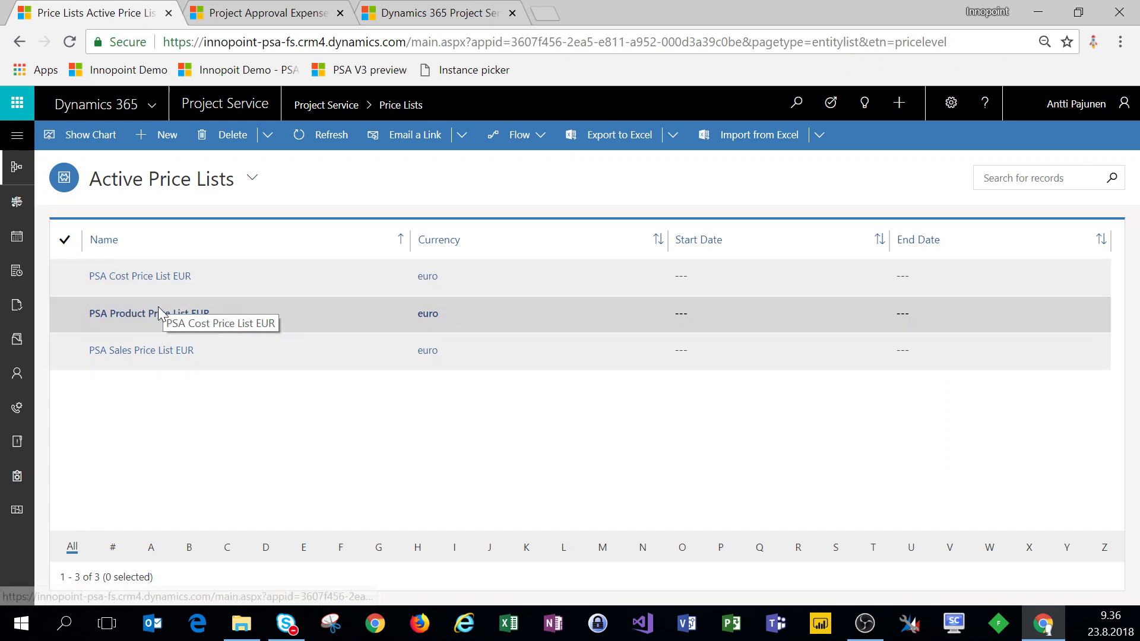
{"action": "left_click", "coordinate": [155, 321]}
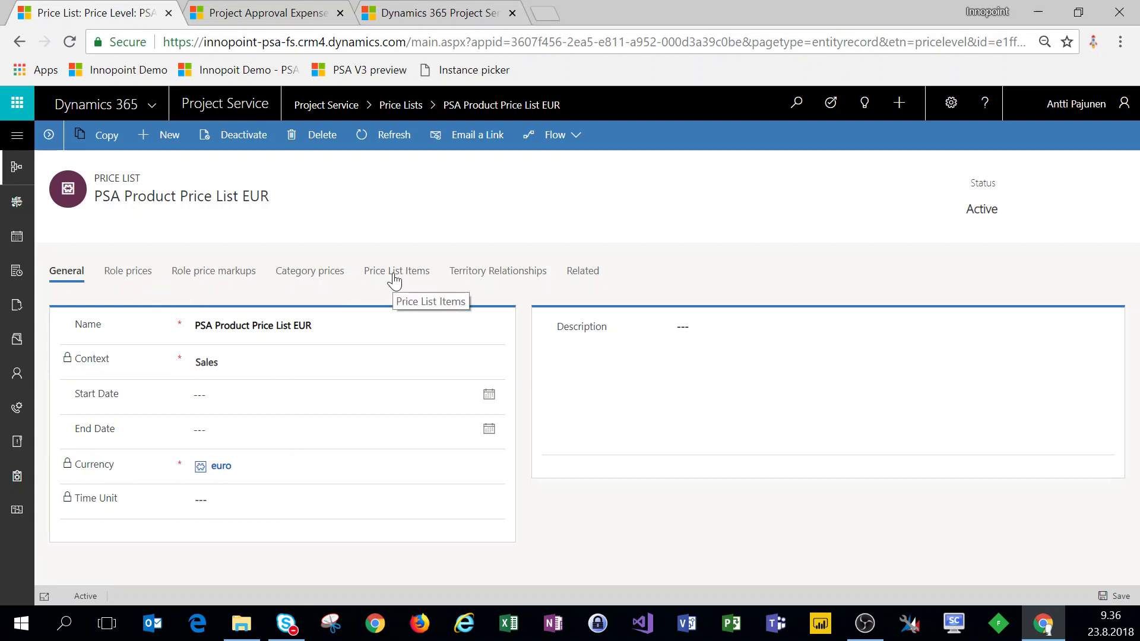
{"action": "left_click", "coordinate": [394, 274]}
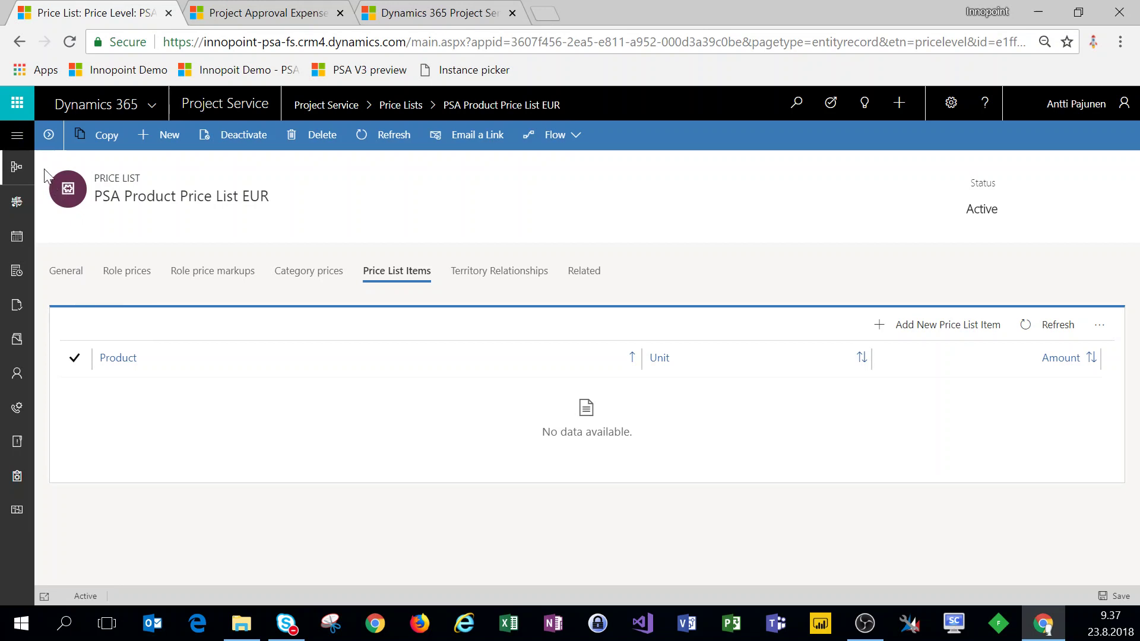
Go to Settings > Organizational Units and find innopoint-psa-fs, which uses PSA Cost Price List EUR
{"action": "left_click", "coordinate": [14, 148]}
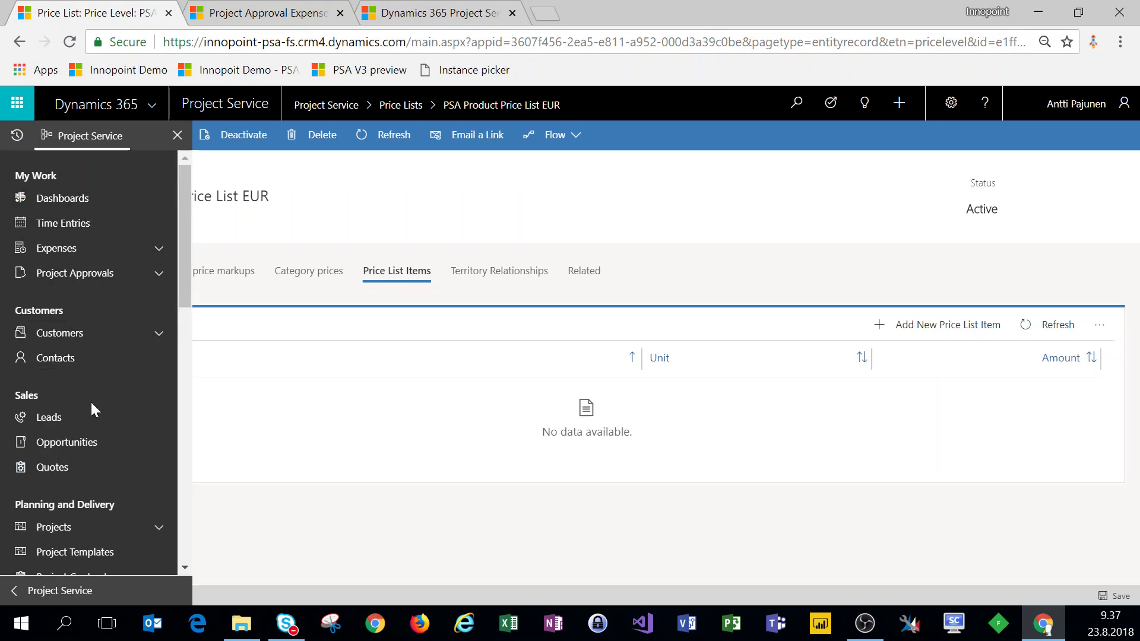
{"action": "scroll", "coordinate": [91, 402], "scroll_direction": "down", "scroll_amount": 3}
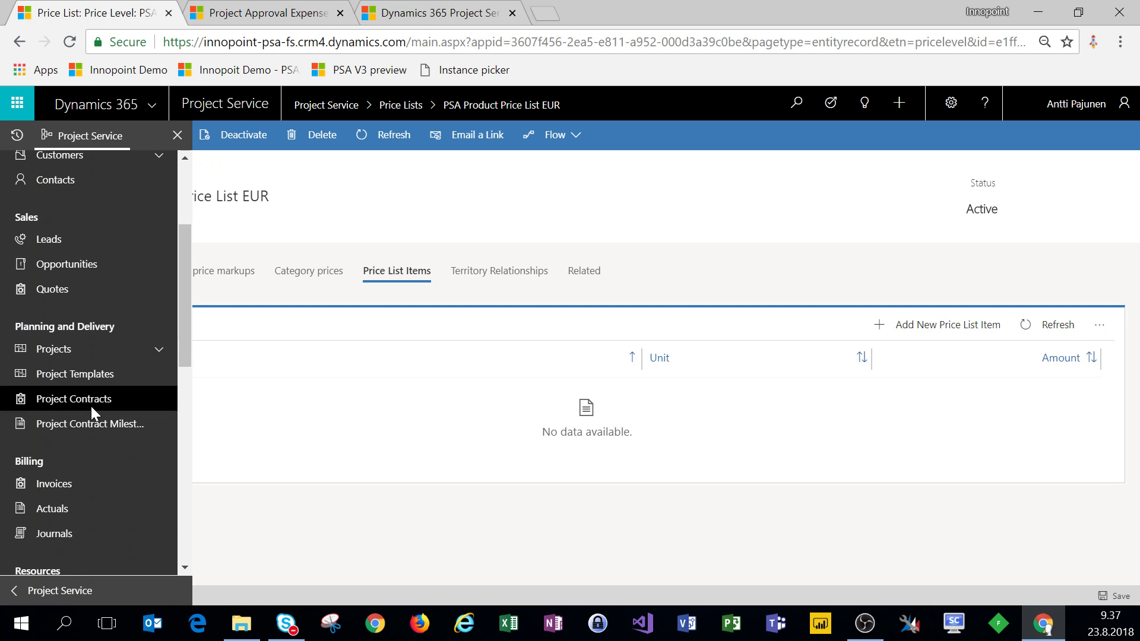
{"action": "scroll", "coordinate": [98, 413], "scroll_direction": "down", "scroll_amount": 2}
{"action": "scroll", "coordinate": [101, 417], "scroll_direction": "down", "scroll_amount": 2}
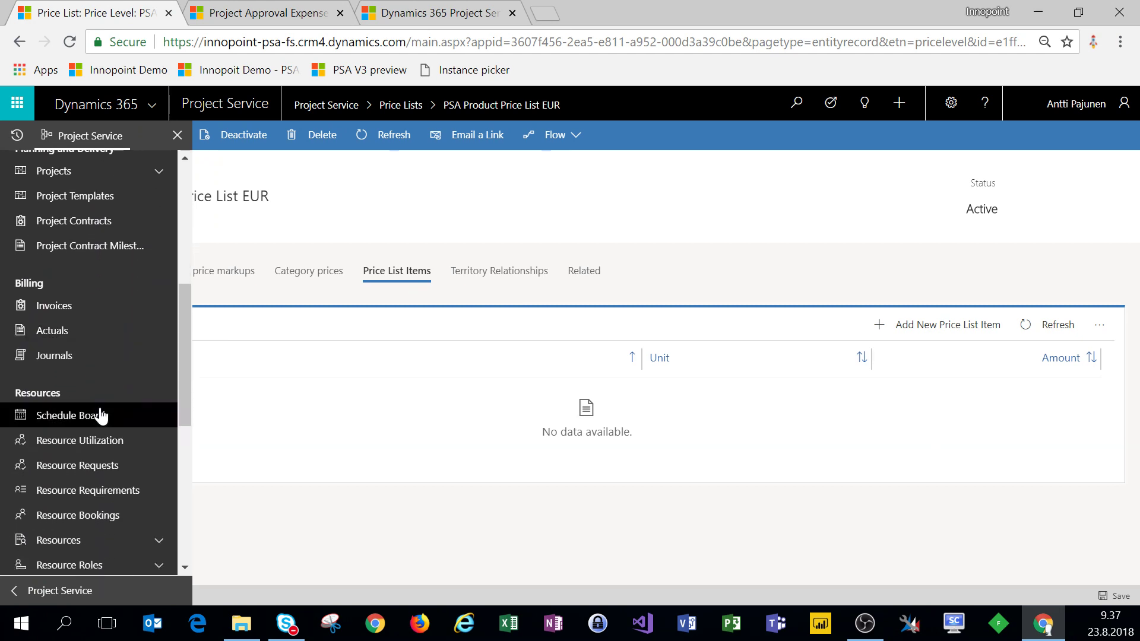
{"action": "scroll", "coordinate": [101, 416], "scroll_direction": "down", "scroll_amount": 4}
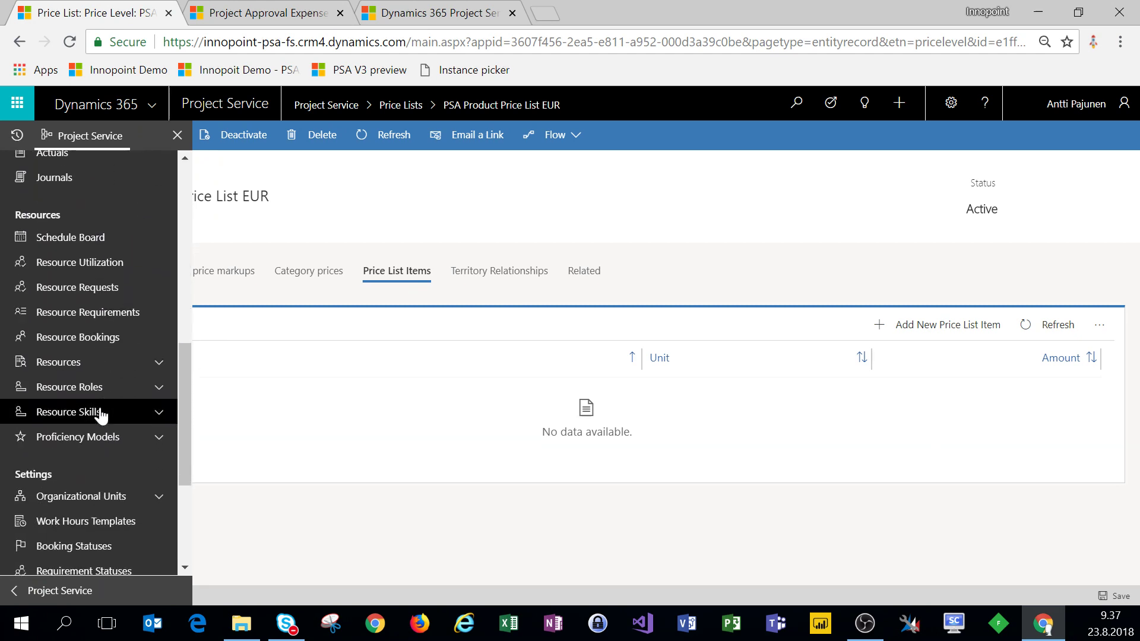
{"action": "left_click", "coordinate": [122, 409]}
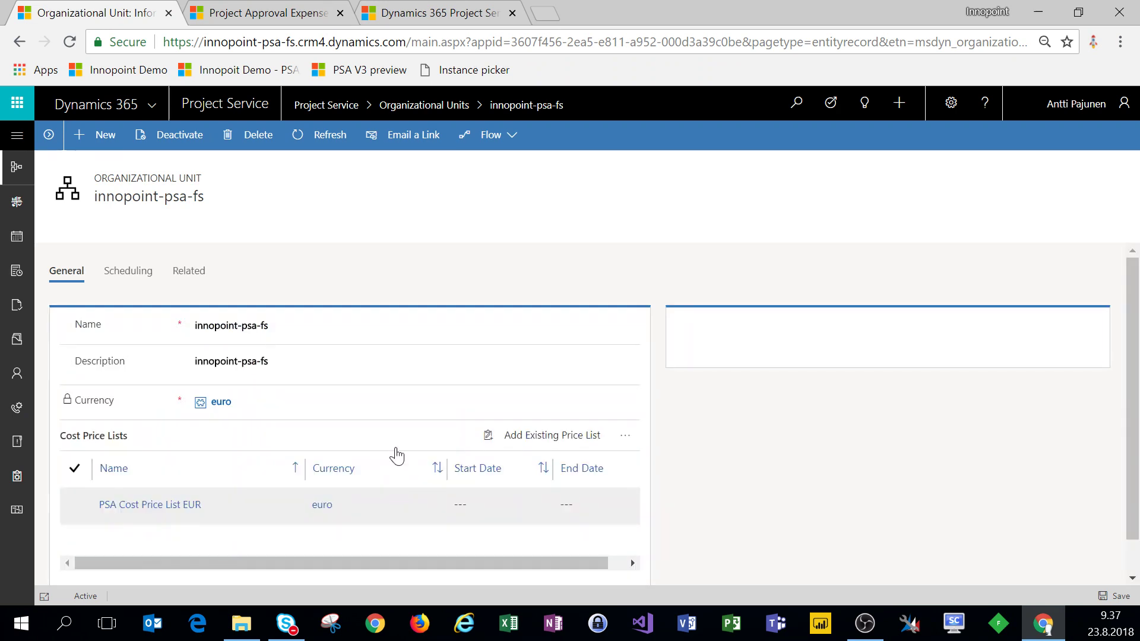
{"action": "scroll", "coordinate": [298, 499], "scroll_direction": "down", "scroll_amount": 2}
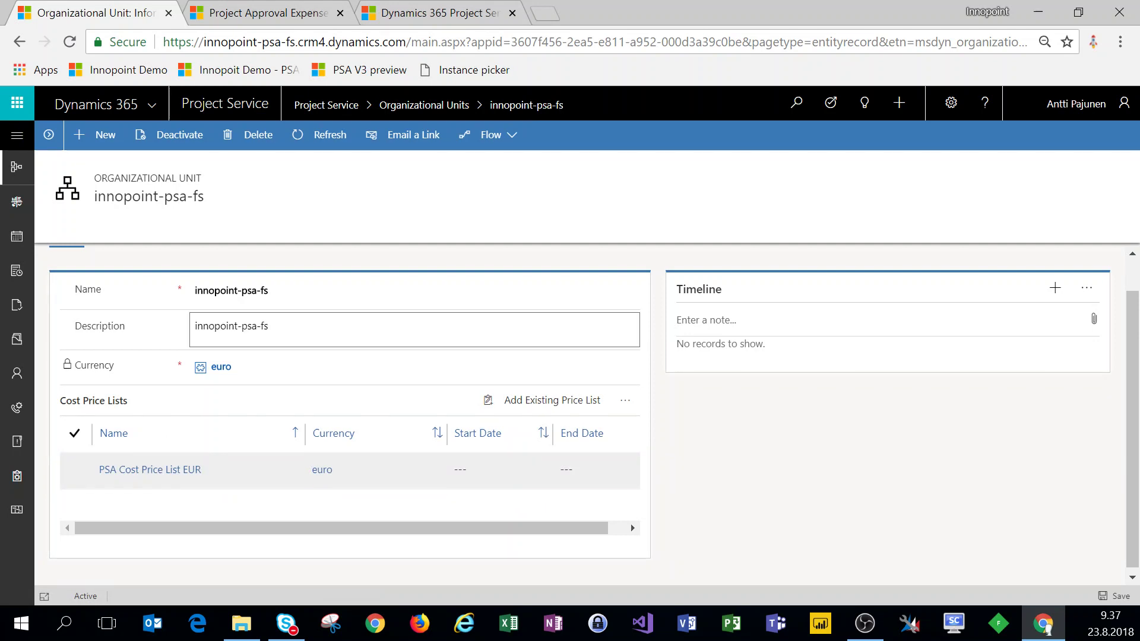
Open the innopoint-psa-fs project parameter from Settings > Parameters and view its Price List tab
{"action": "left_click", "coordinate": [18, 135]}
{"action": "scroll", "coordinate": [112, 530], "scroll_direction": "down", "scroll_amount": 6}
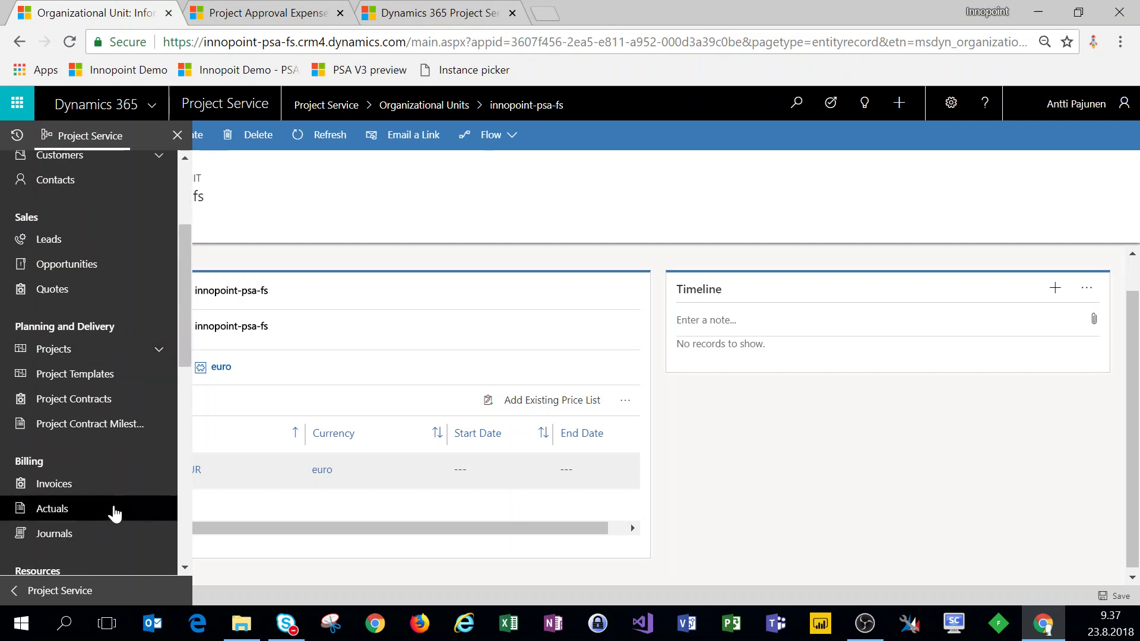
{"action": "scroll", "coordinate": [114, 475], "scroll_direction": "down", "scroll_amount": 6}
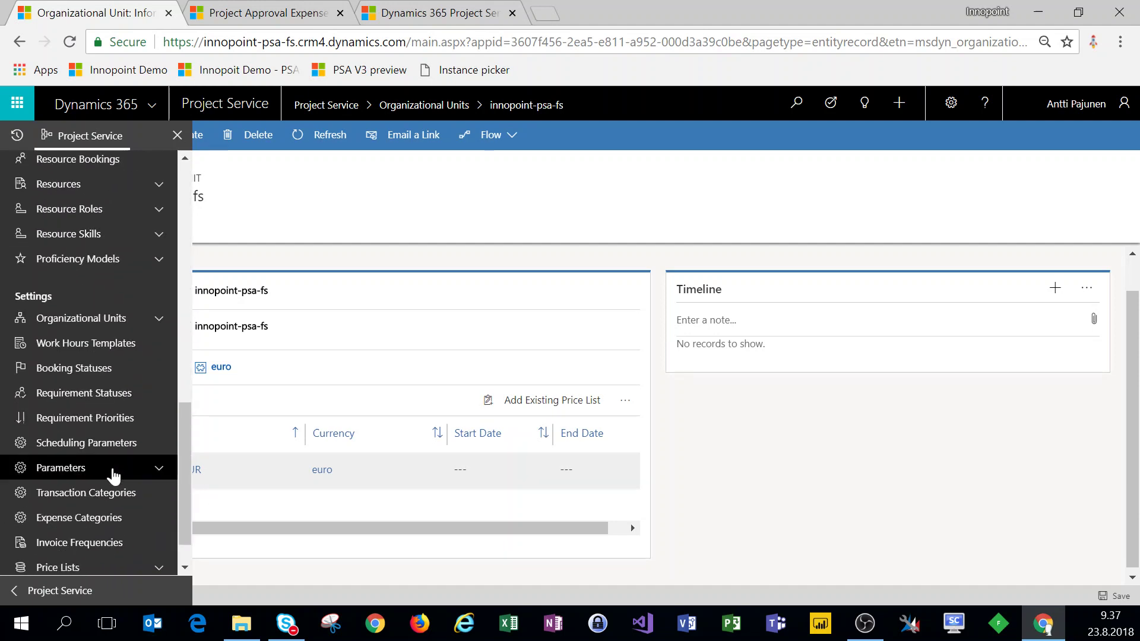
{"action": "scroll", "coordinate": [97, 440], "scroll_direction": "down", "scroll_amount": 1}
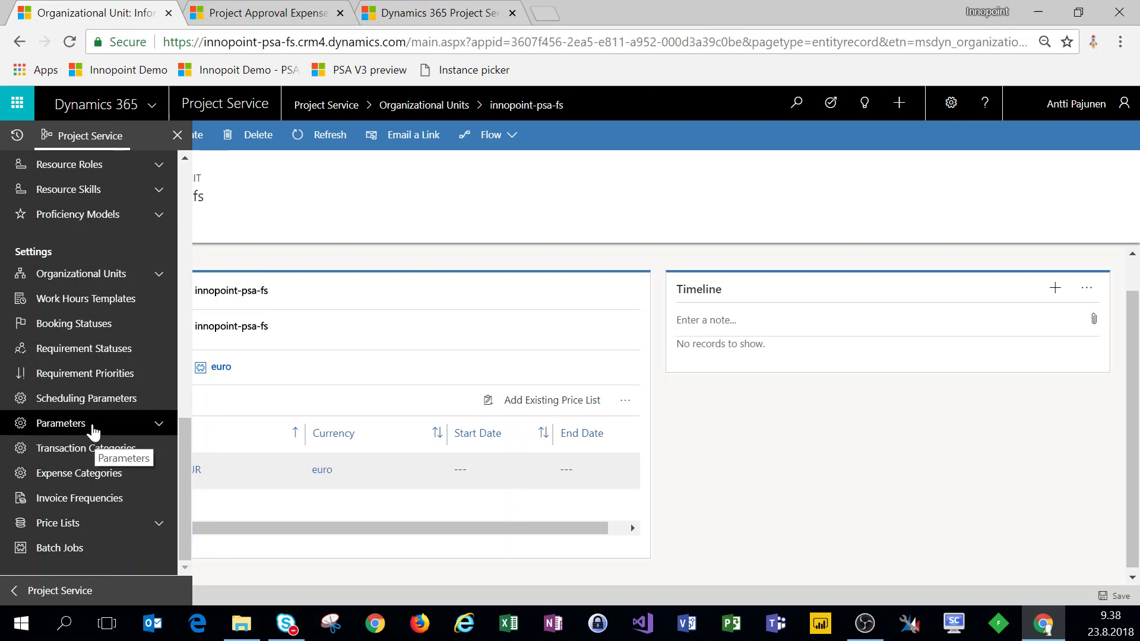
{"action": "left_click", "coordinate": [92, 424]}
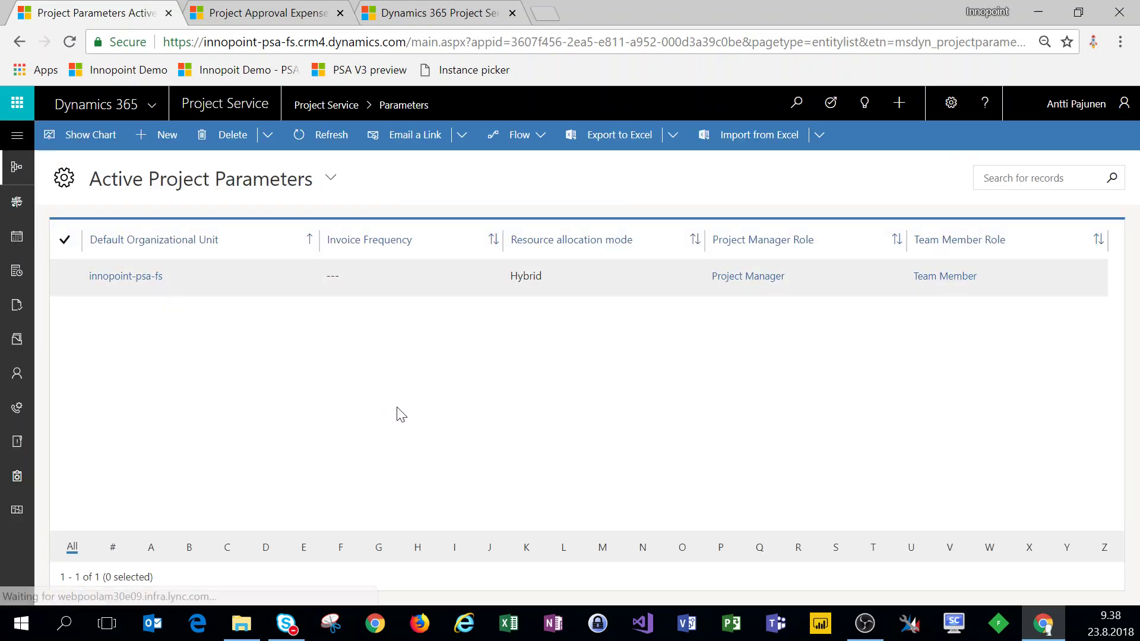
{"action": "double_click", "coordinate": [67, 278]}
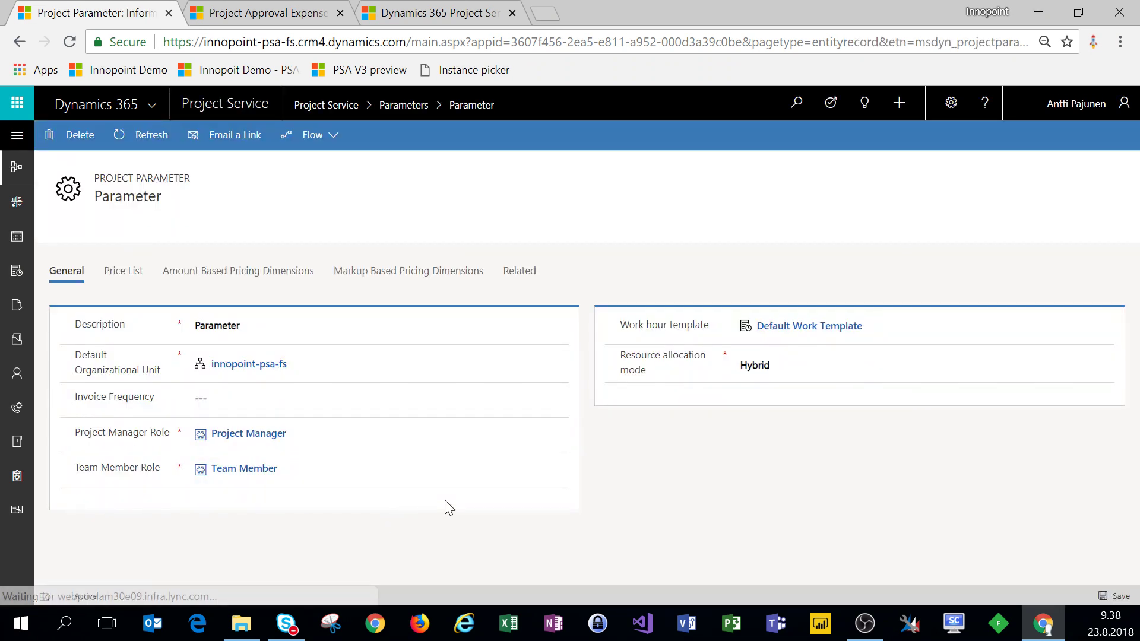
{"action": "left_click", "coordinate": [125, 278]}
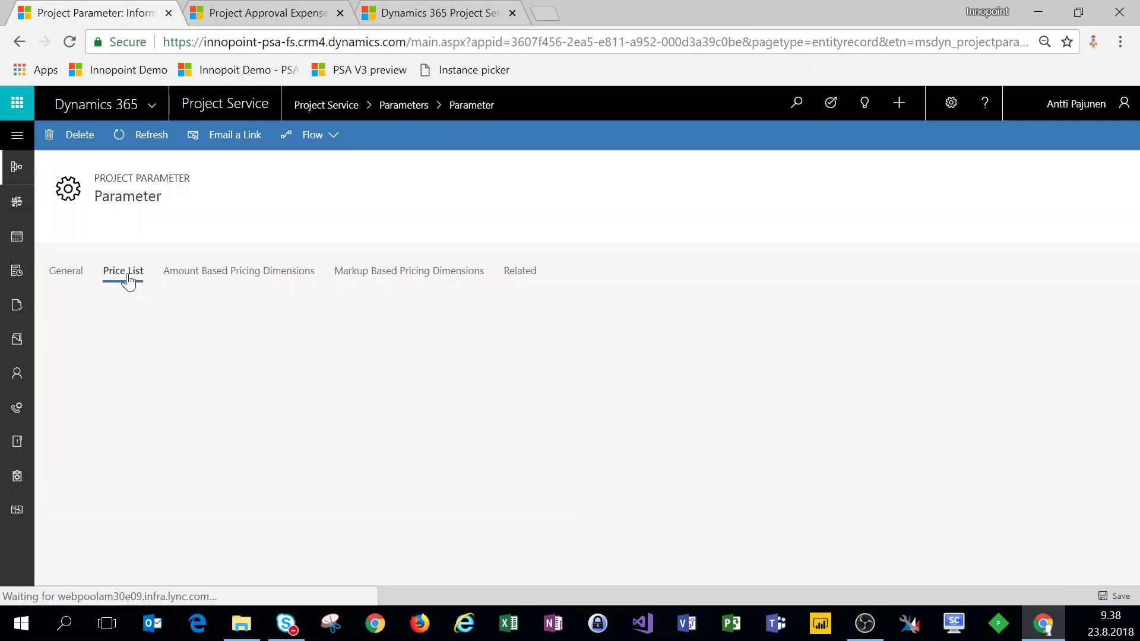